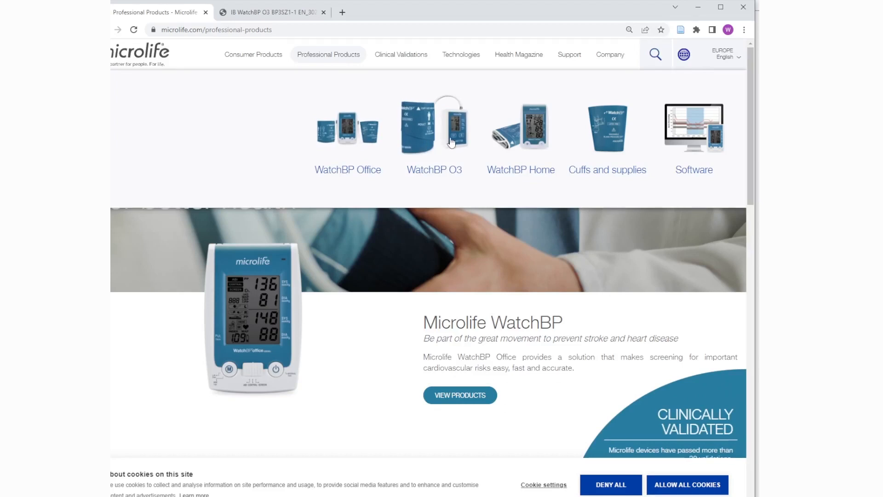
# Open the WatchBP O3 Ambulatory 2G product page and find its Downloads section
pyautogui.click(451, 142)
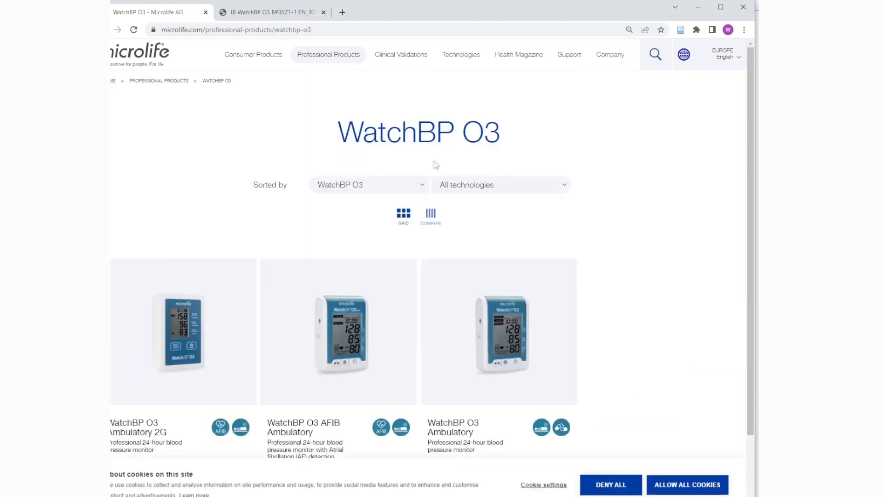
pyautogui.click(183, 341)
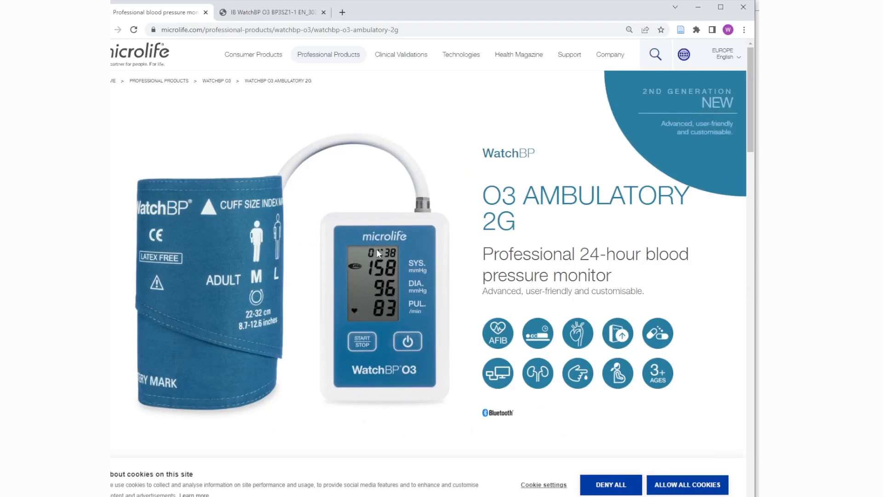
pyautogui.moveTo(751, 57); pyautogui.dragTo(751, 257)
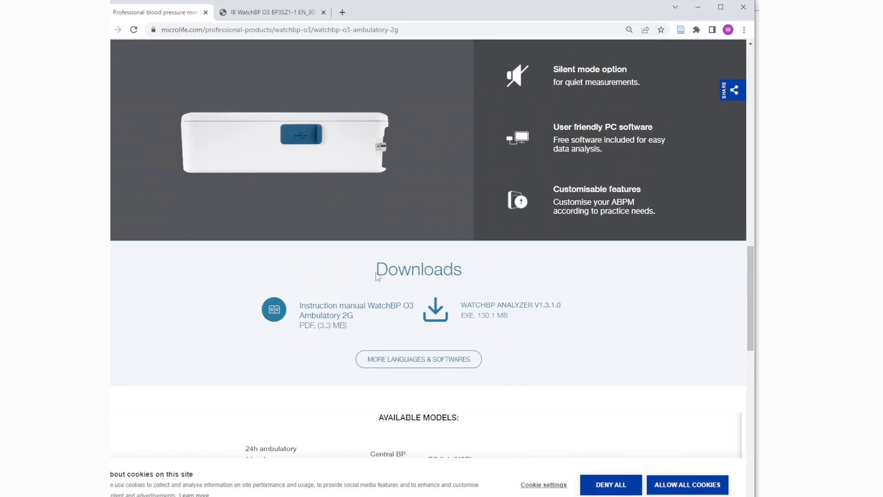
pyautogui.moveTo(376, 274); pyautogui.dragTo(461, 263)
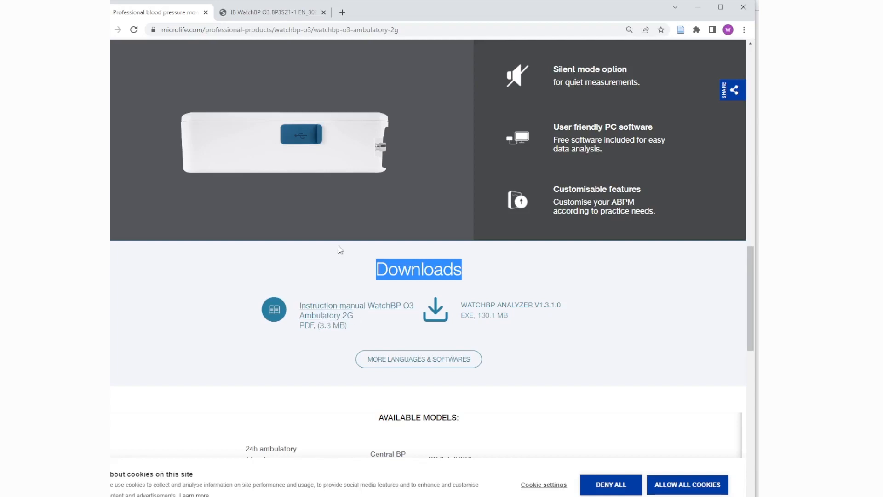
# Look through the WatchBP O3 instruction manual PDF up to the error messages on page 27, and return to the product page
pyautogui.click(299, 14)
pyautogui.moveTo(751, 401); pyautogui.dragTo(756, 79)
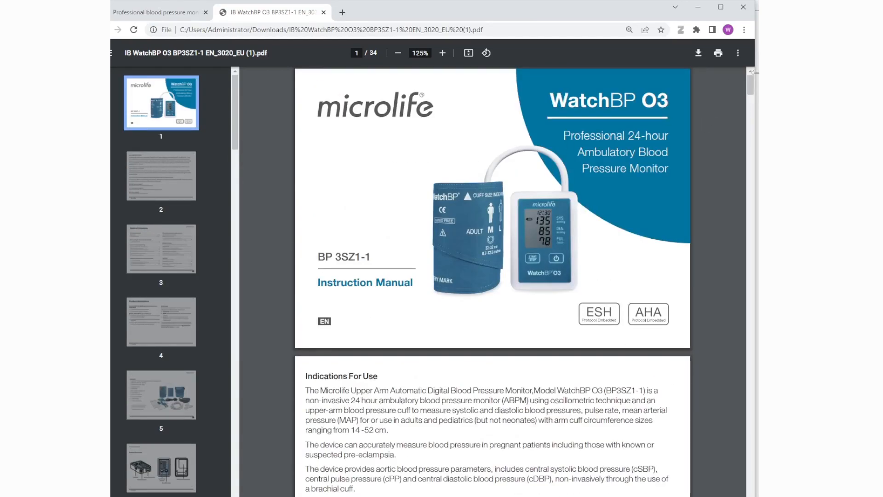
pyautogui.moveTo(750, 85); pyautogui.dragTo(749, 406)
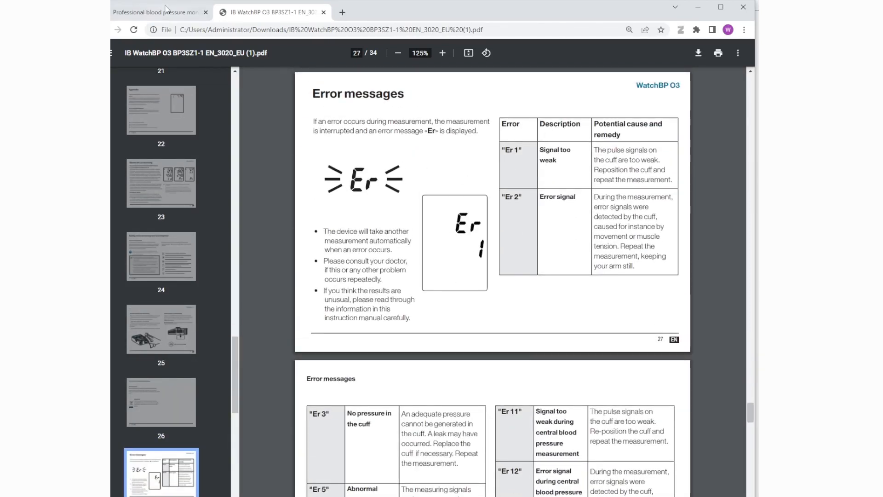
pyautogui.click(166, 12)
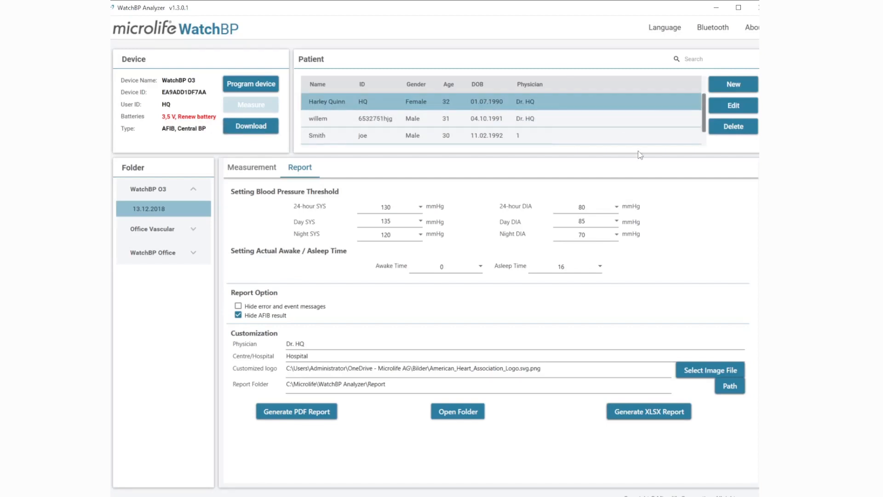
# Start a new patient record in WatchBP Analyzer, enter the patient ID, and check the available physician IDs
pyautogui.click(744, 84)
pyautogui.click(418, 209)
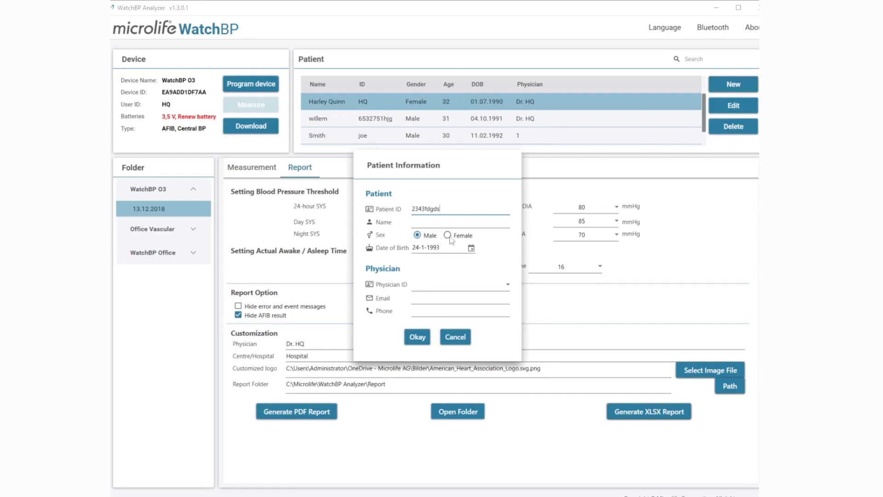
pyautogui.click(508, 285)
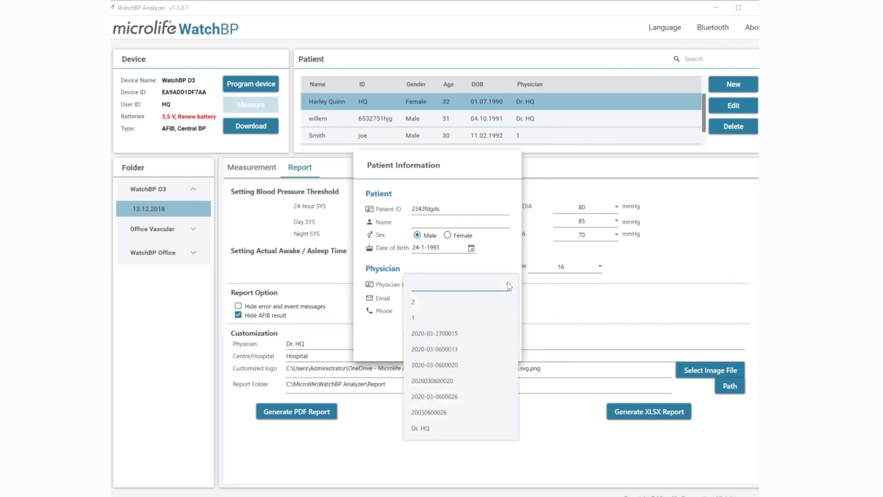
pyautogui.click(505, 274)
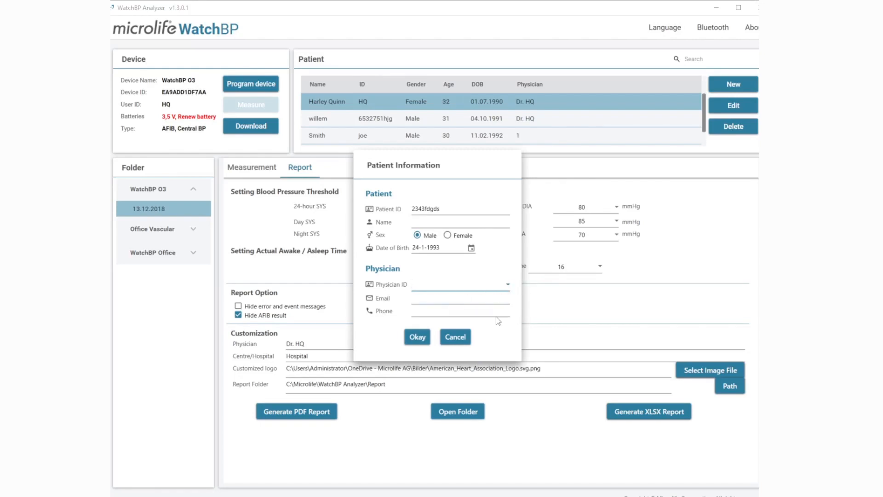
# Open the ABPM programming settings for the connected device and disable schedule periods 3 and 2
pyautogui.click(149, 191)
pyautogui.click(266, 85)
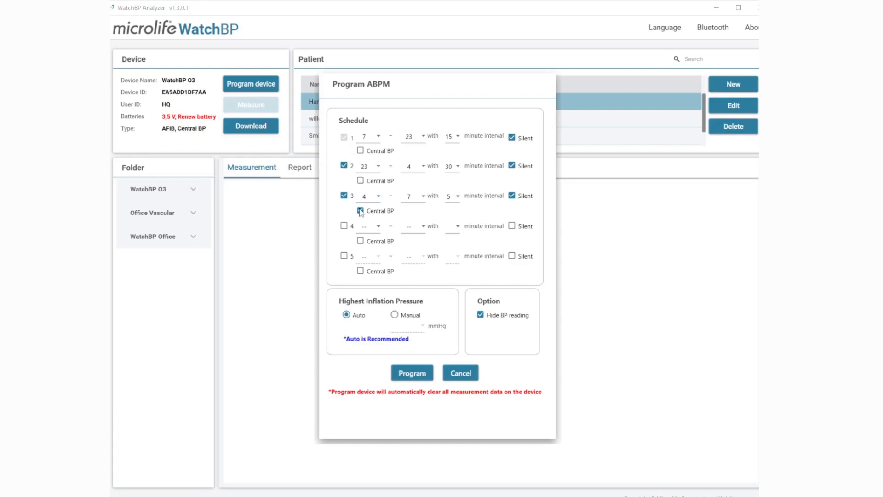
pyautogui.click(344, 196)
pyautogui.click(344, 166)
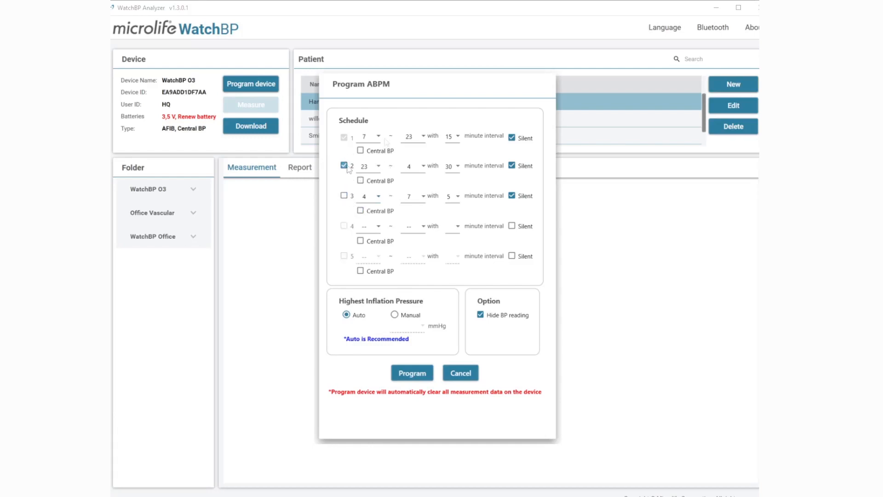
# Set schedule period 1 to run from 8 to 22 with a 15-minute interval
pyautogui.click(379, 137)
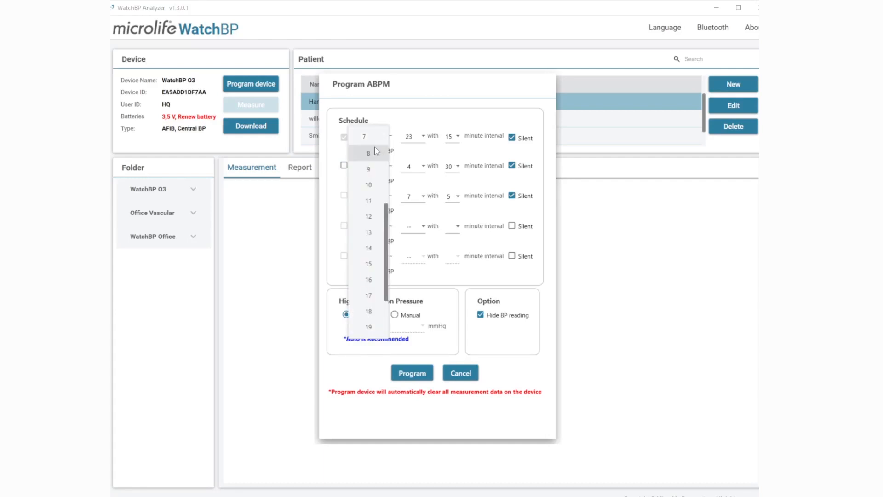
pyautogui.click(374, 150)
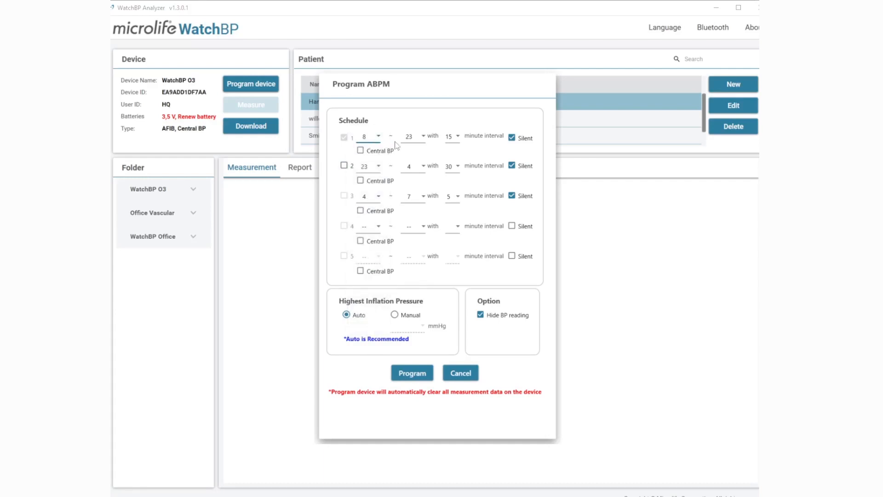
pyautogui.click(424, 137)
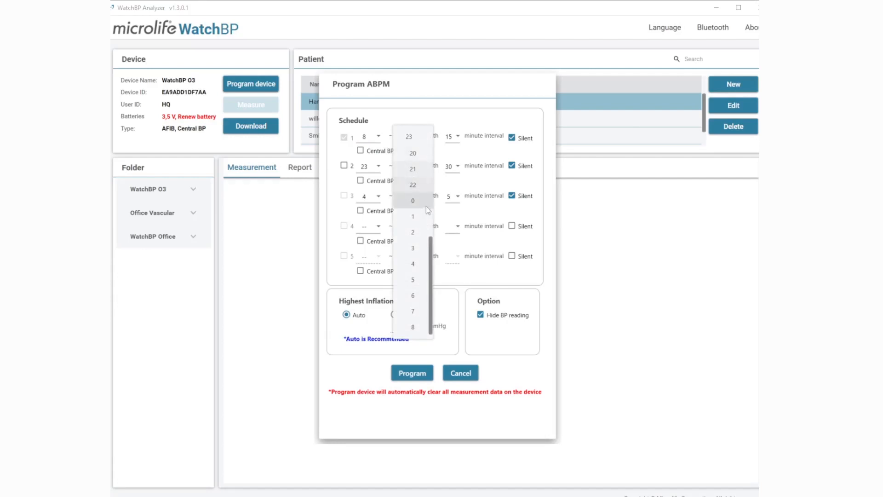
pyautogui.click(412, 184)
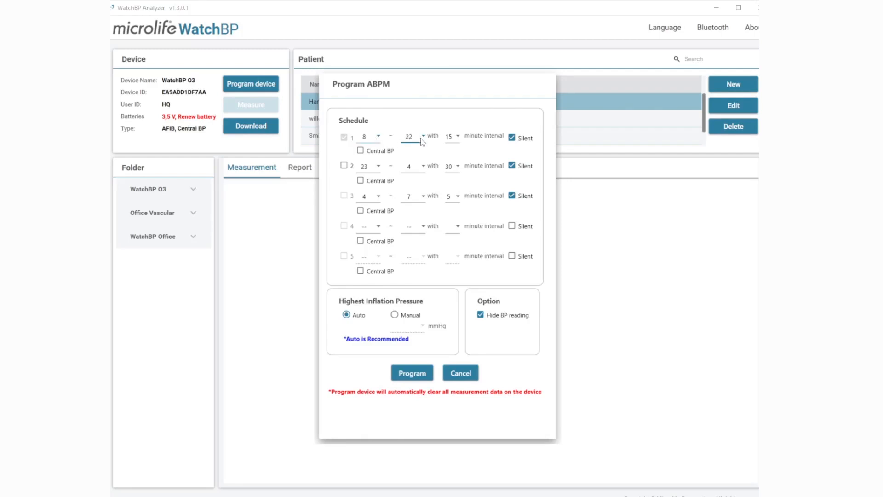
pyautogui.click(459, 137)
pyautogui.click(455, 185)
pyautogui.click(459, 139)
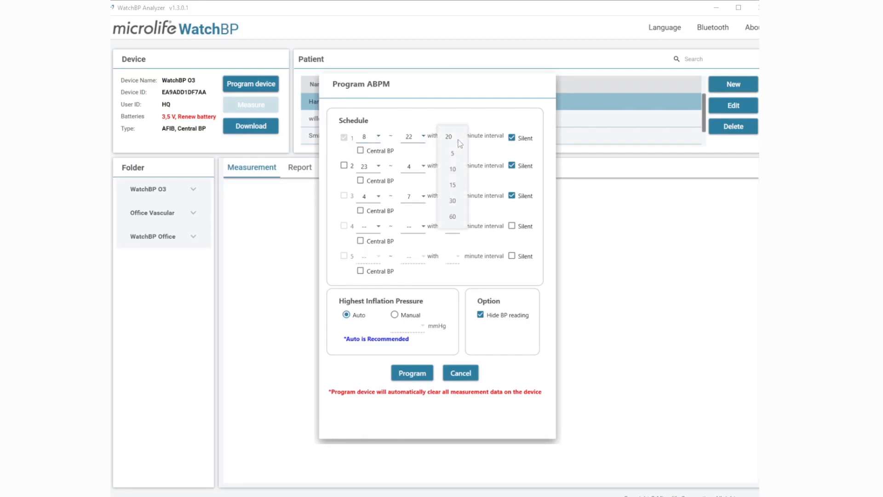
pyautogui.click(460, 183)
# Switch silent mode for schedule period 1 off and back on
pyautogui.click(512, 138)
pyautogui.click(512, 137)
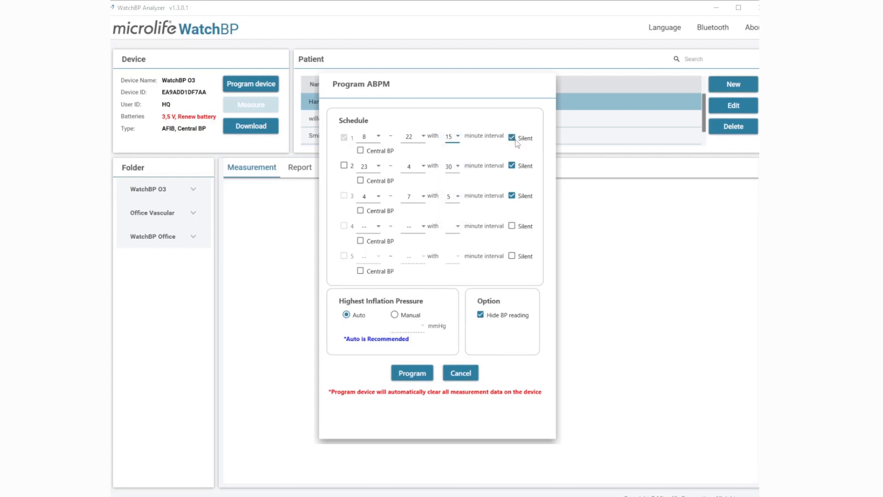
pyautogui.click(515, 139)
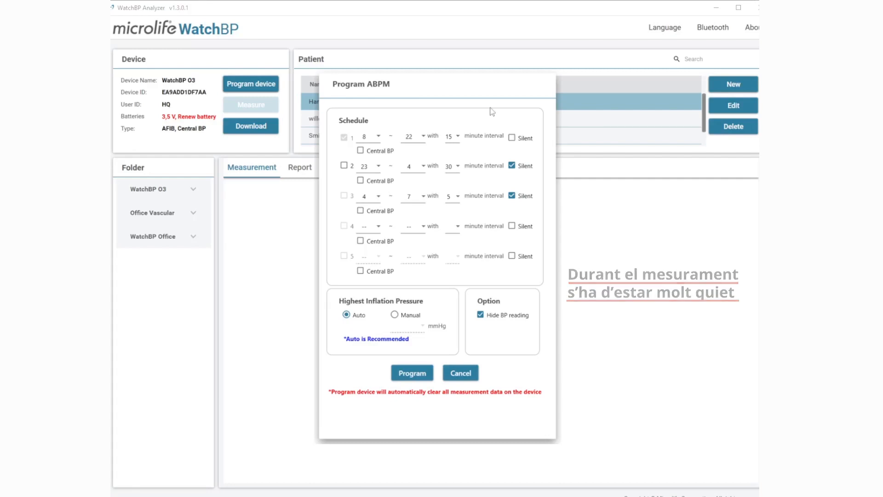
pyautogui.click(513, 139)
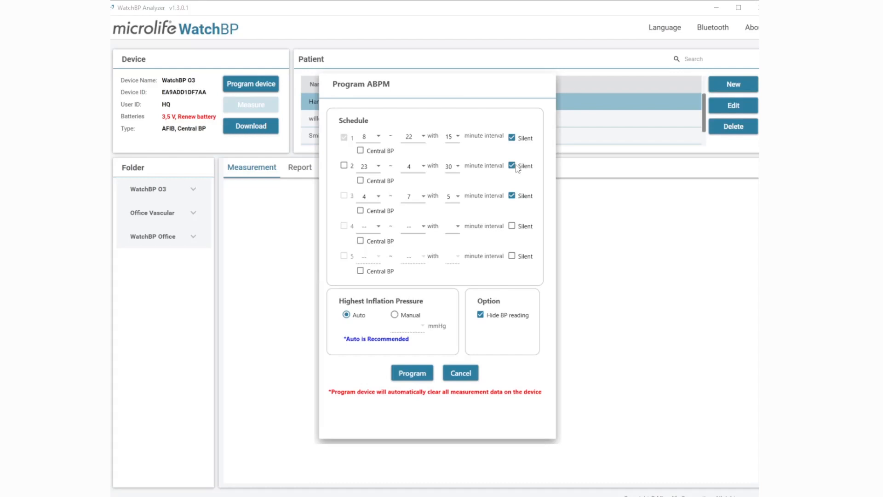
# Enable schedule period 2 and set it to run from 22 to 4
pyautogui.click(344, 167)
pyautogui.click(377, 167)
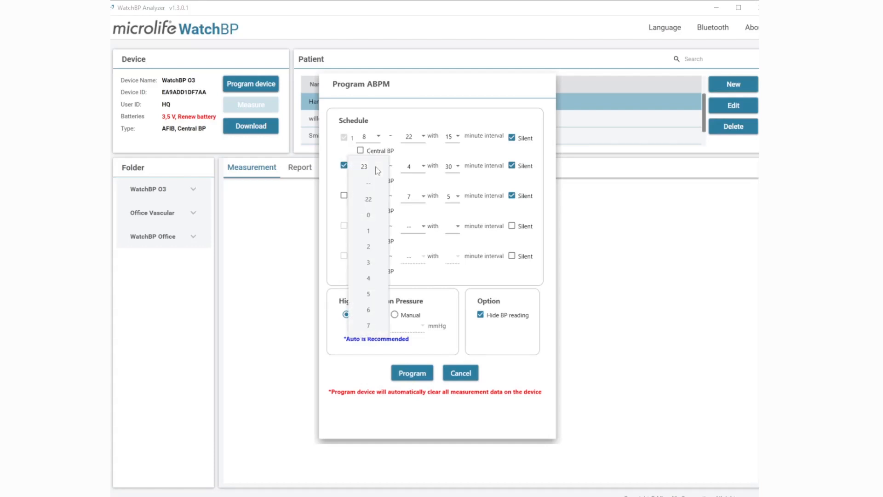
pyautogui.click(371, 199)
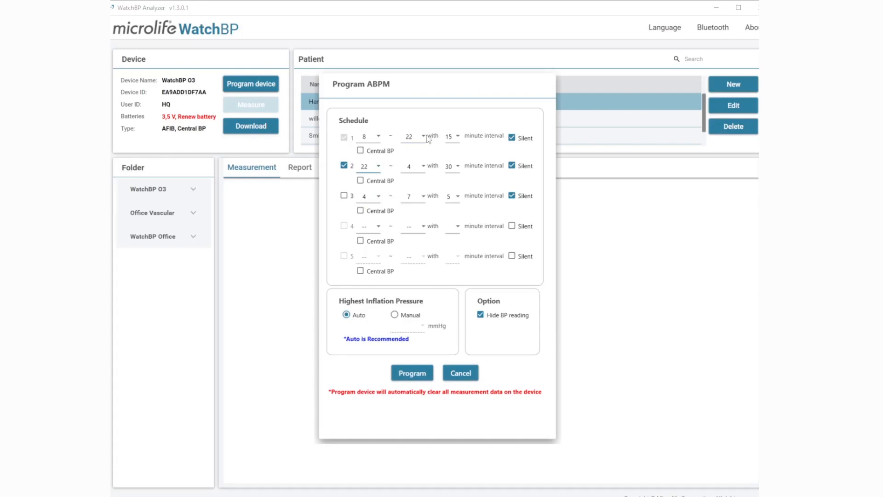
pyautogui.click(422, 169)
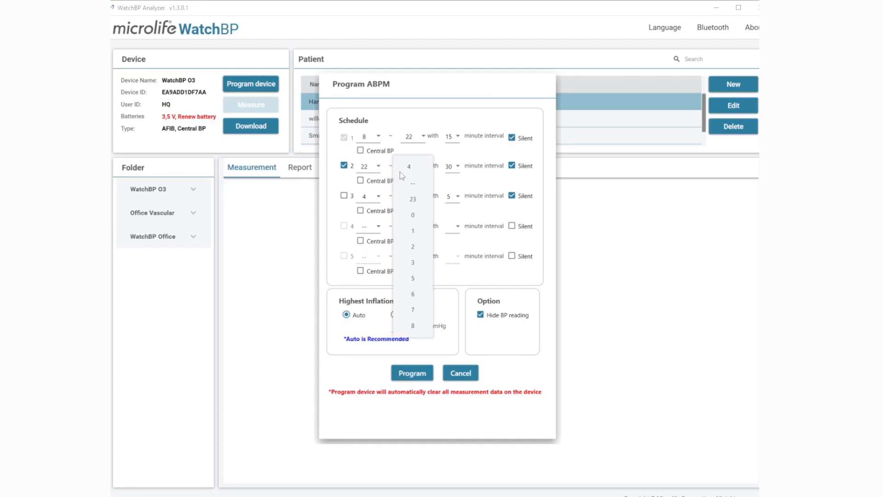
pyautogui.click(414, 325)
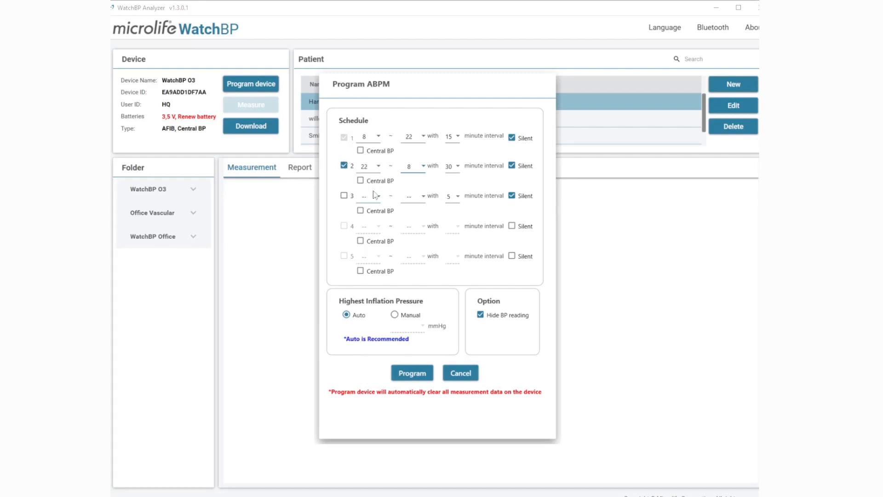
pyautogui.click(424, 168)
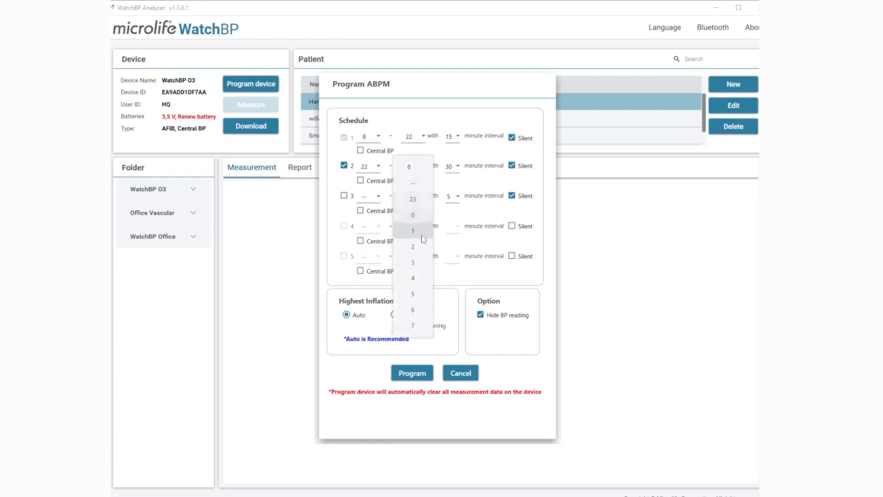
pyautogui.click(420, 277)
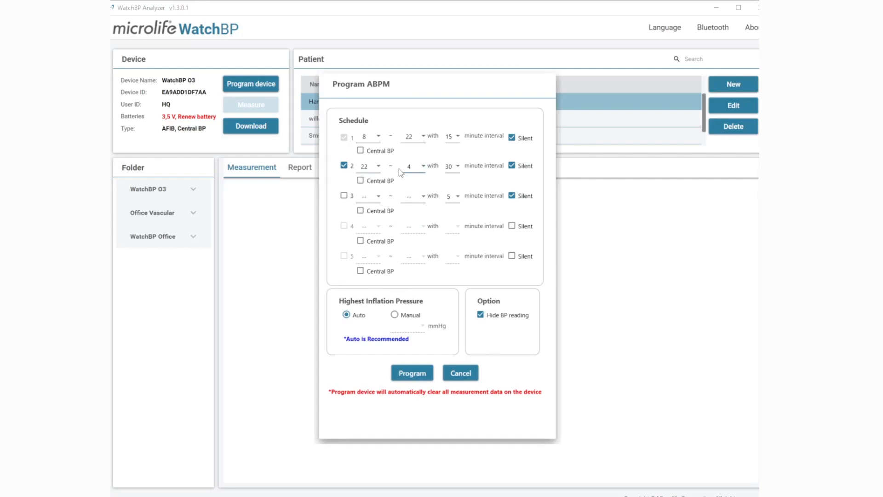
# Enable schedule period 3 from 4 to 8 and turn on its Central BP measurement
pyautogui.click(345, 196)
pyautogui.click(373, 197)
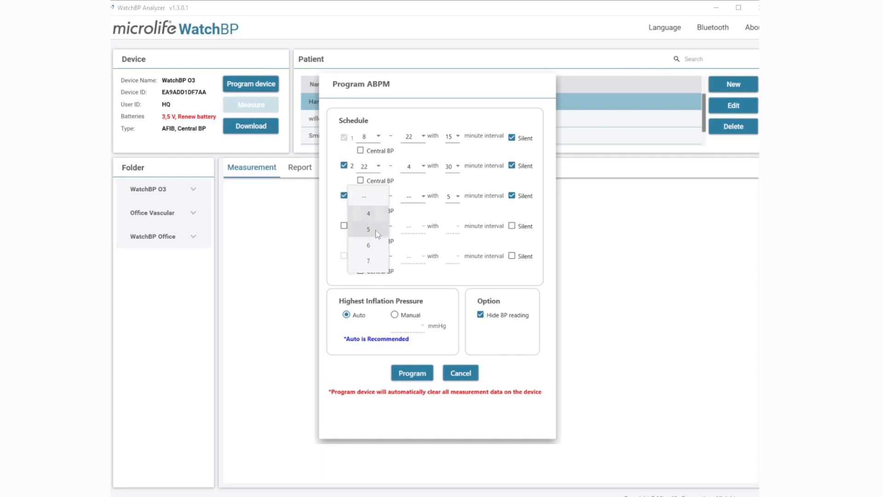
pyautogui.click(368, 213)
pyautogui.click(427, 199)
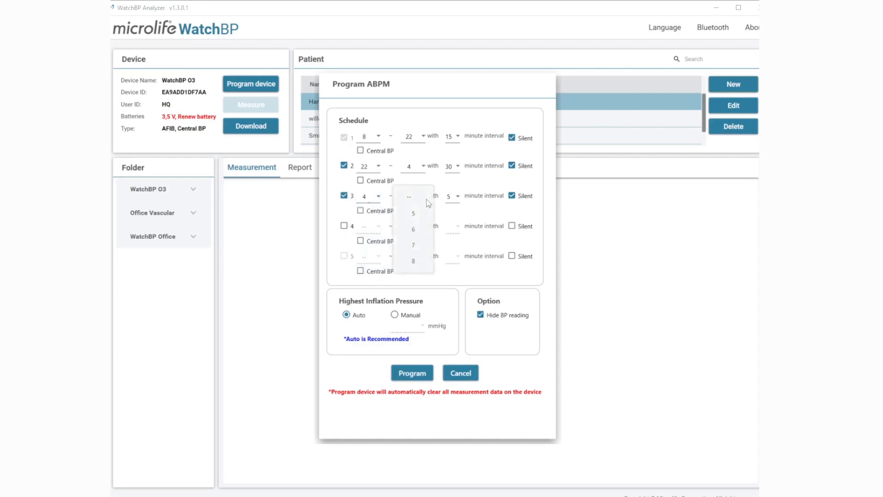
pyautogui.click(415, 259)
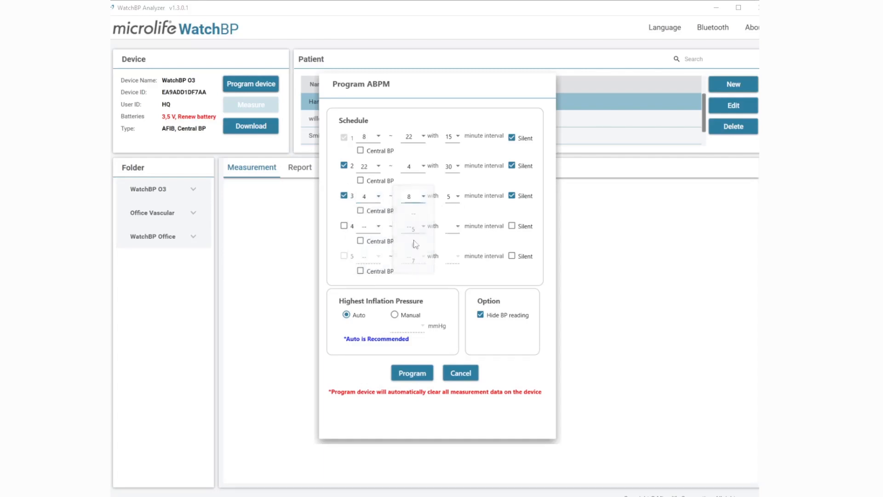
pyautogui.click(362, 211)
pyautogui.click(459, 196)
pyautogui.click(456, 197)
# Try a manual highest inflation pressure of 200 mmHg, and restore the Auto setting
pyautogui.click(395, 315)
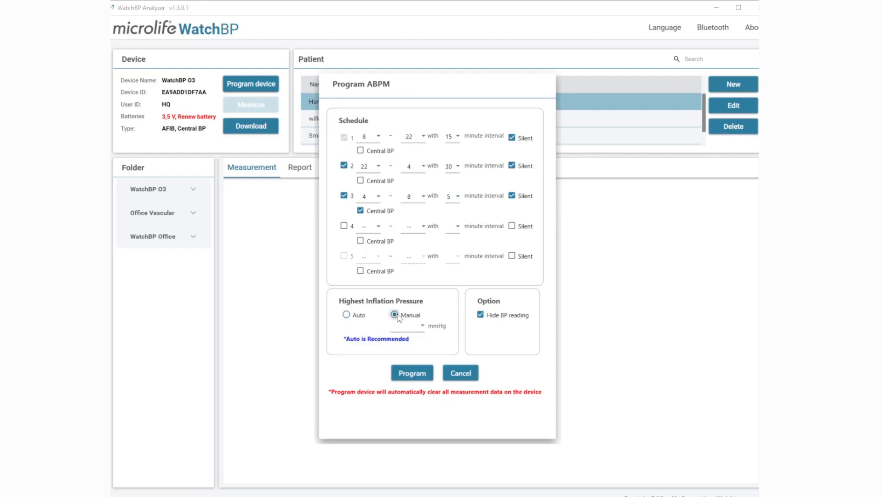
pyautogui.click(423, 325)
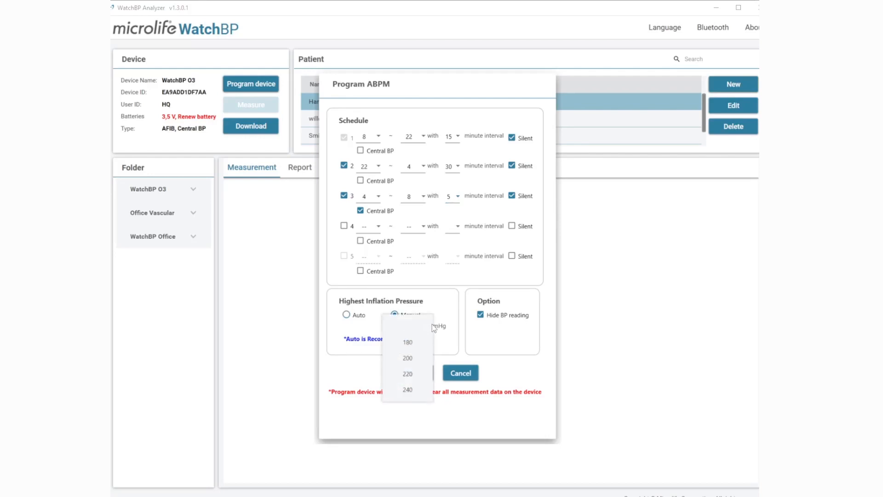
pyautogui.click(424, 355)
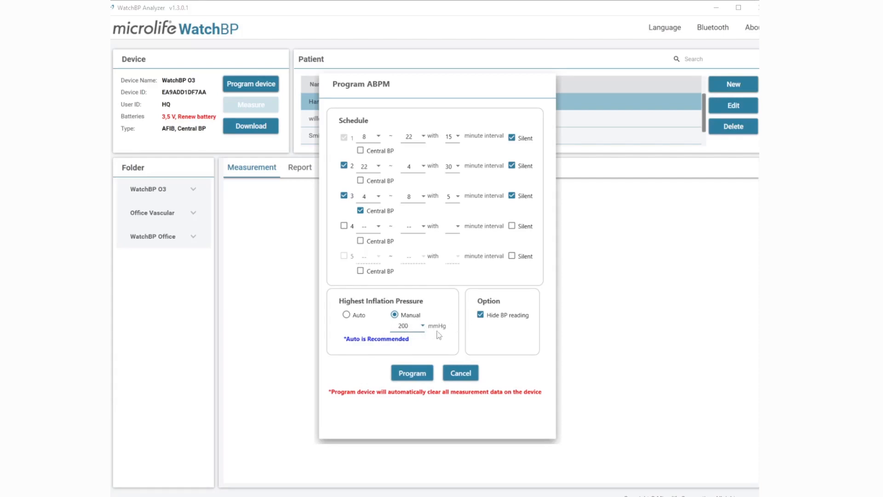
pyautogui.click(347, 316)
# Program the device with the ABPM schedule, accepting that its stored measurement data is cleared
pyautogui.click(424, 377)
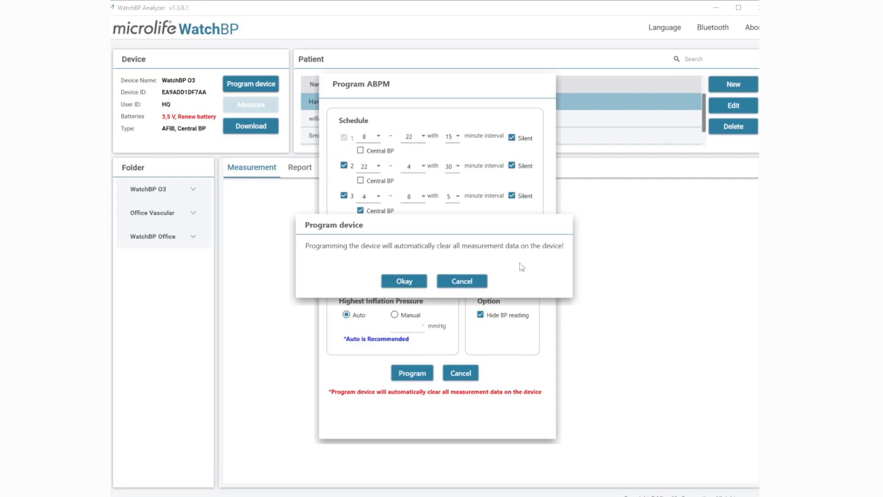
pyautogui.click(417, 284)
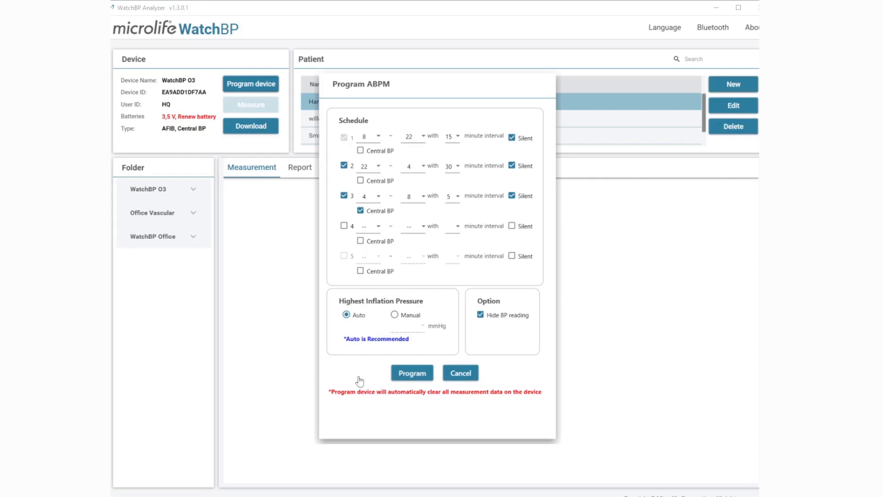
pyautogui.click(408, 379)
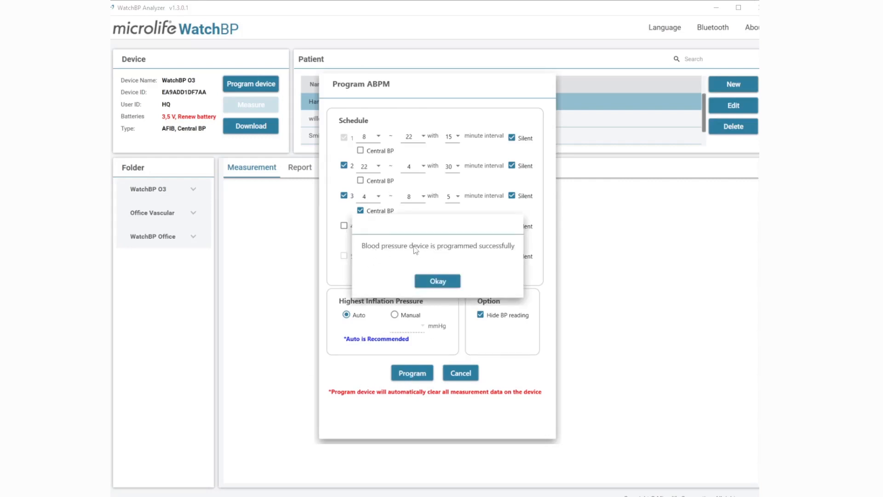
# Download the device's measurements for the patient assigned to it, with waveform data transfer enabled
pyautogui.click(451, 281)
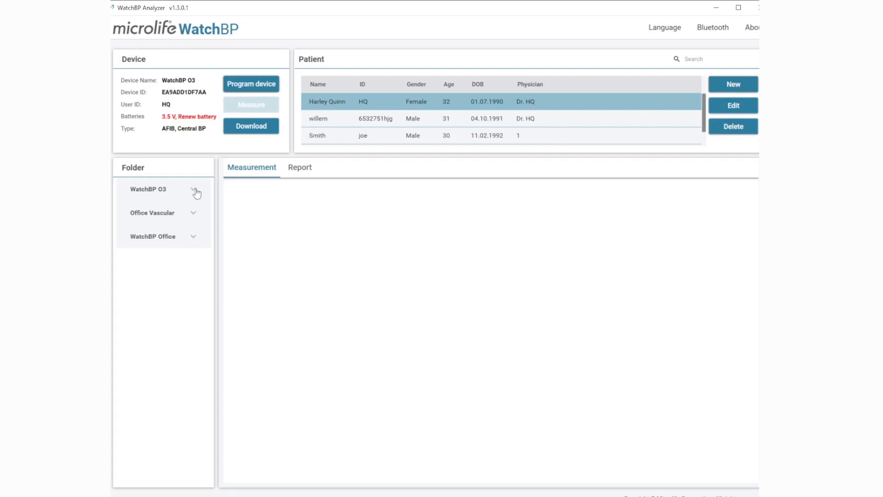
pyautogui.click(261, 125)
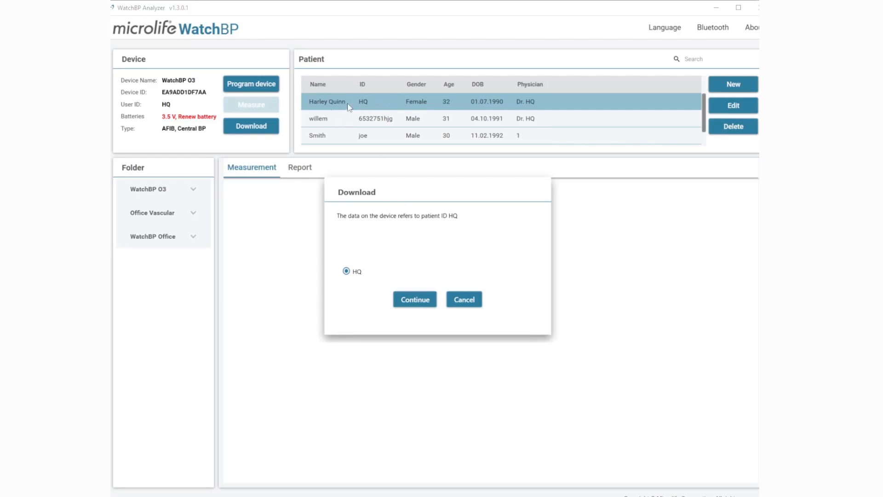
pyautogui.click(415, 300)
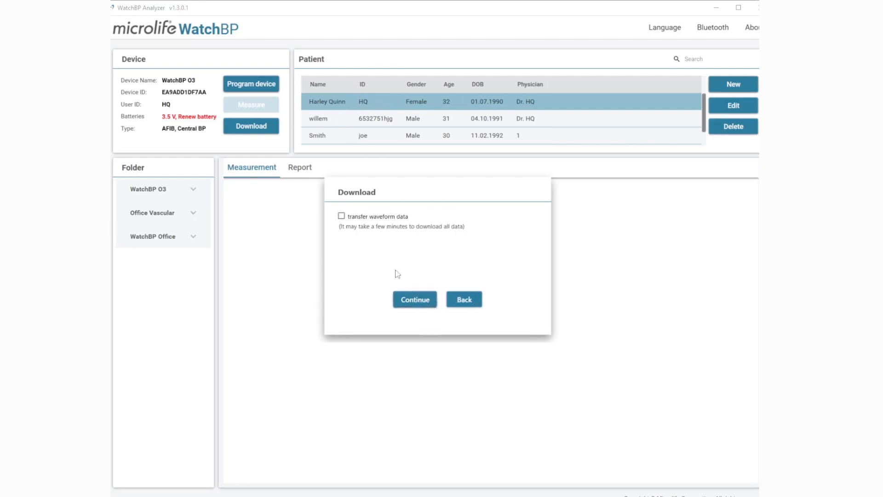
pyautogui.click(341, 216)
pyautogui.click(431, 304)
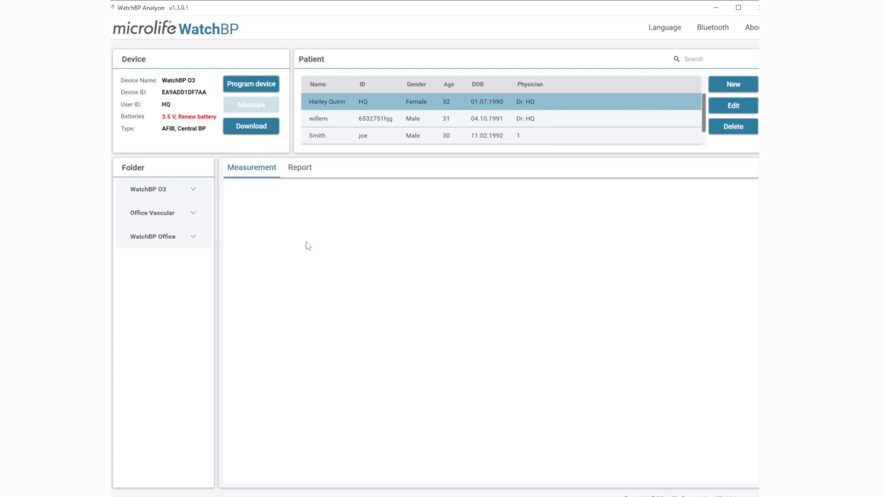
# Open the WatchBP O3 session of 13.12.2018 and display its list of measurements
pyautogui.click(195, 191)
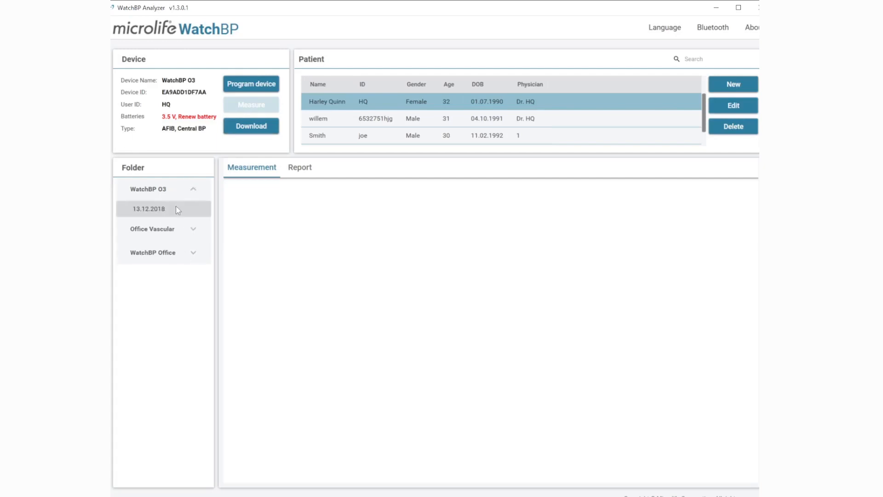
pyautogui.click(176, 210)
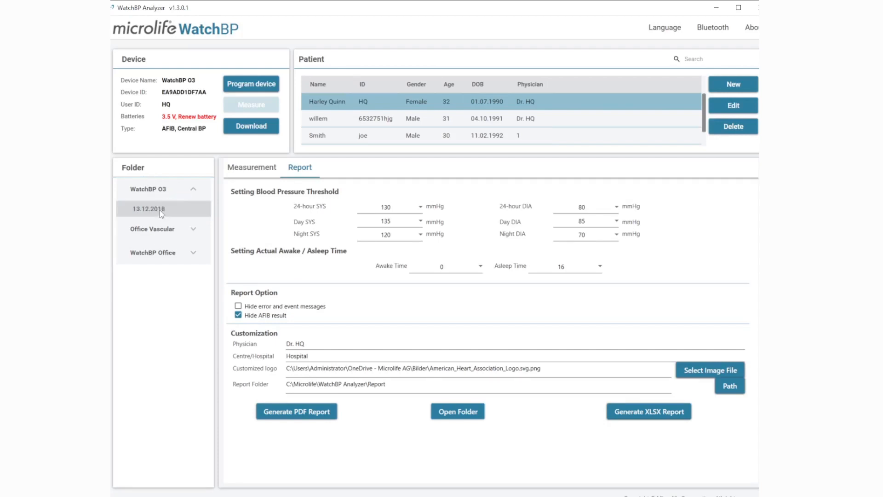
pyautogui.click(230, 168)
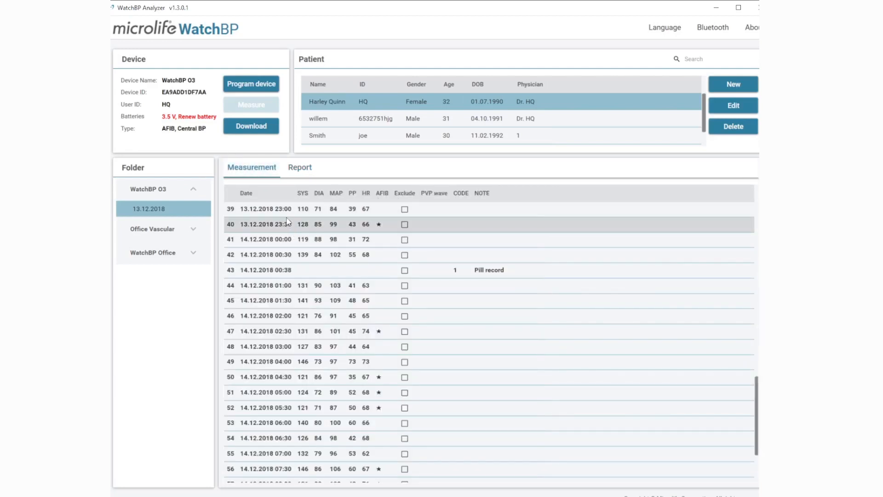
# Examine the session's readings from first to last, including the AFIB marks, exclusions, codes and notes
pyautogui.scroll(-2, 308, 221)
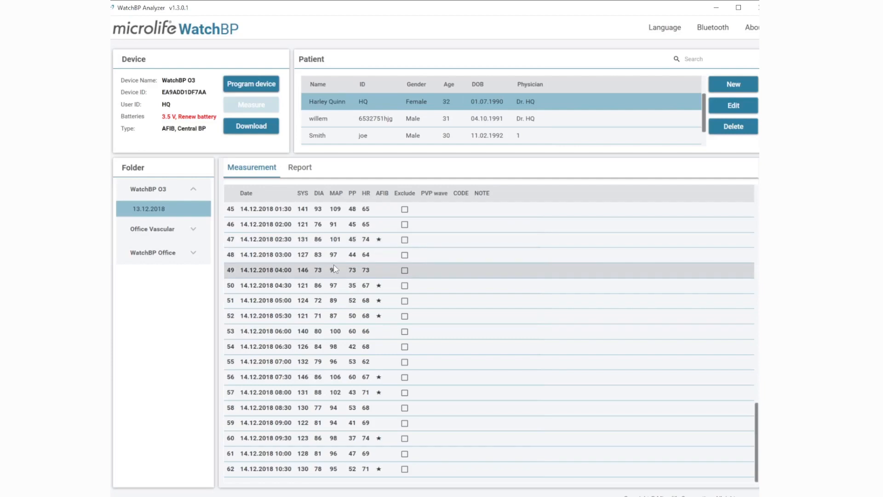
pyautogui.scroll(11, 331, 259)
pyautogui.scroll(4, 339, 255)
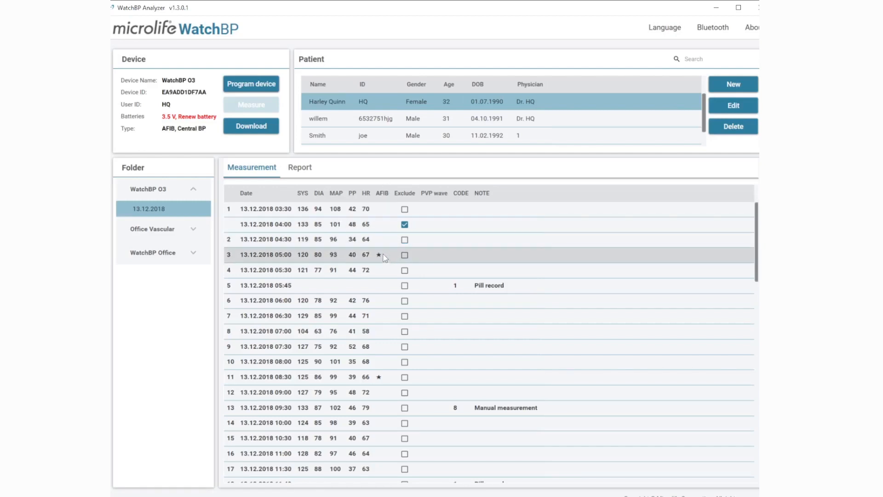
pyautogui.scroll(-3, 394, 267)
pyautogui.scroll(3, 391, 253)
pyautogui.scroll(-1, 376, 379)
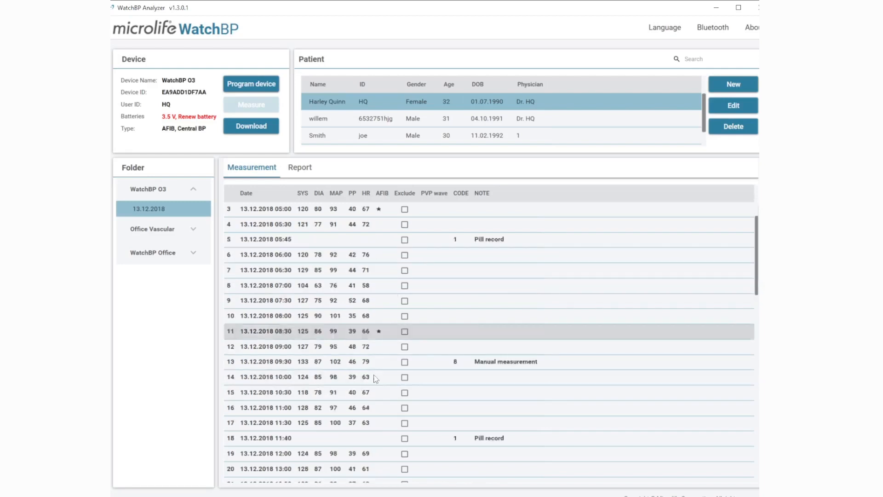
pyautogui.scroll(-6, 379, 375)
pyautogui.scroll(2, 380, 371)
pyautogui.scroll(5, 380, 376)
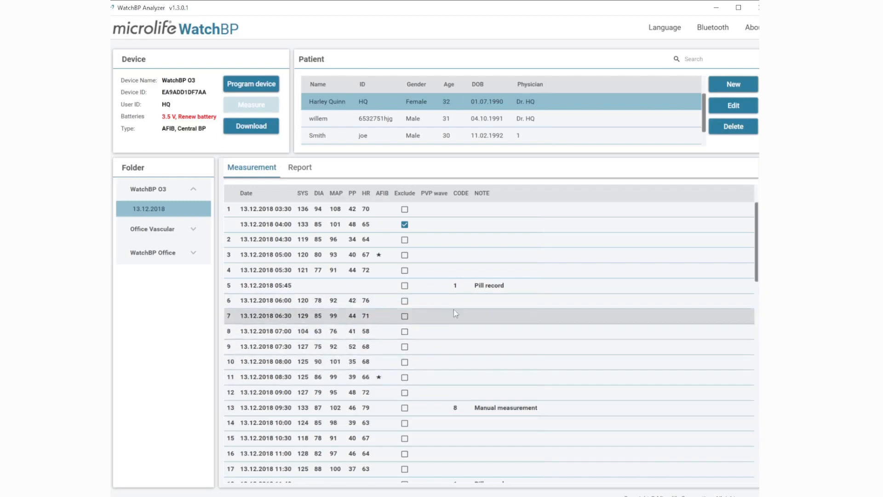
pyautogui.scroll(-3, 417, 258)
pyautogui.scroll(3, 417, 259)
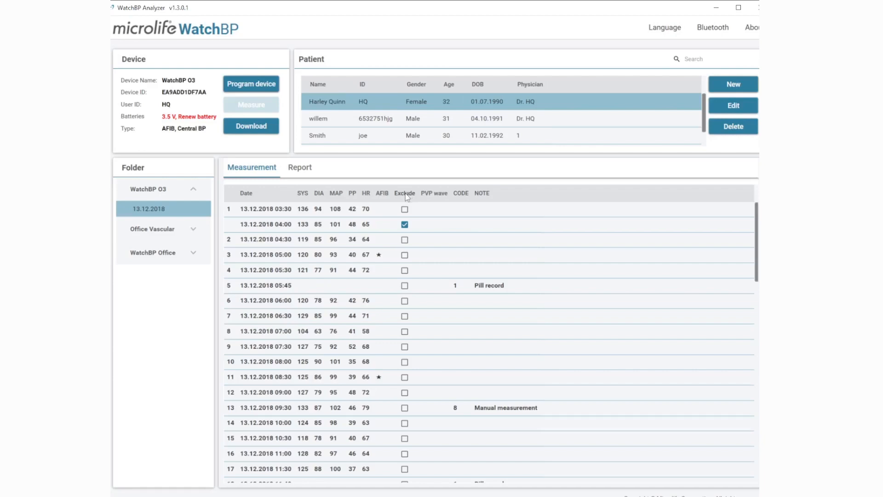
# Include the 13.12.2018 04:00 measurement again by clearing its exclusion
pyautogui.click(405, 225)
pyautogui.click(405, 225)
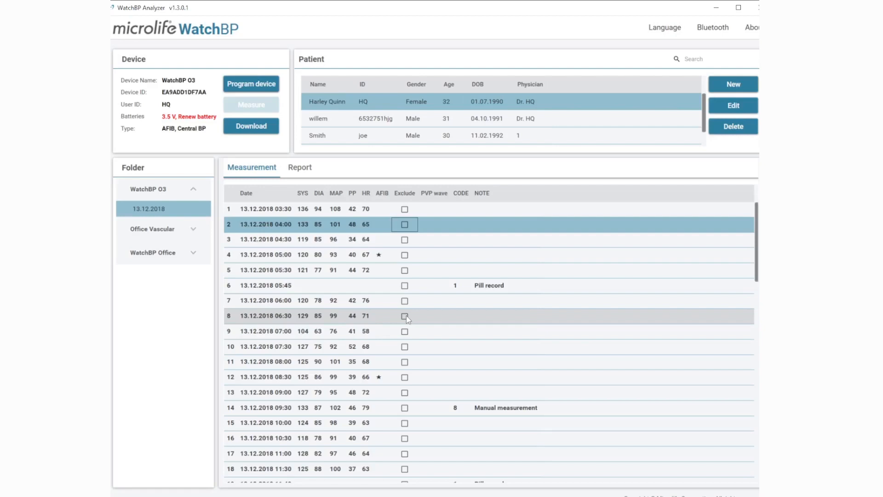
pyautogui.scroll(-15, 406, 319)
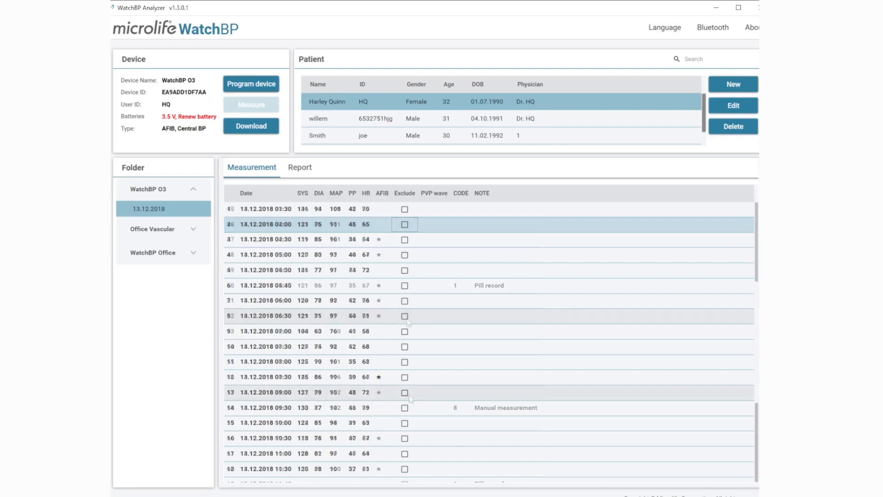
# Review the report settings: the 24-hour SYS threshold choices, the option to hide error and event messages, and the report folder
pyautogui.click(298, 168)
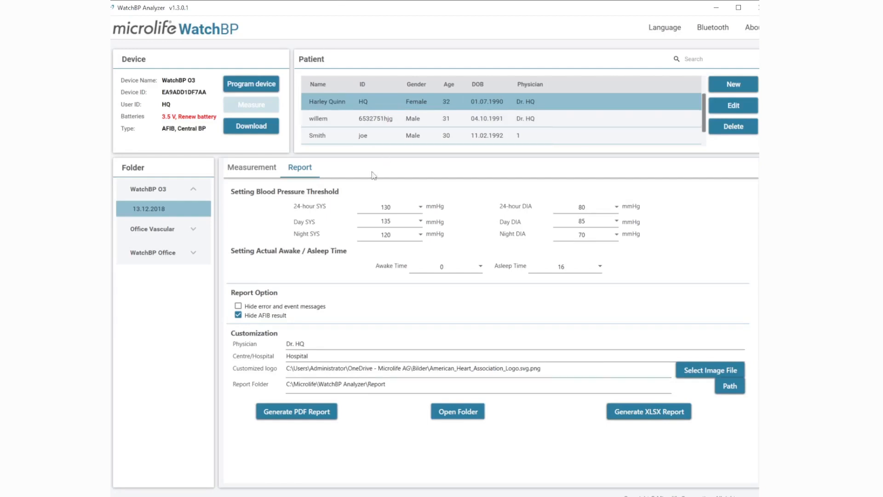
pyautogui.click(420, 206)
pyautogui.click(464, 193)
pyautogui.click(240, 308)
pyautogui.click(238, 307)
pyautogui.moveTo(392, 383); pyautogui.dragTo(285, 384)
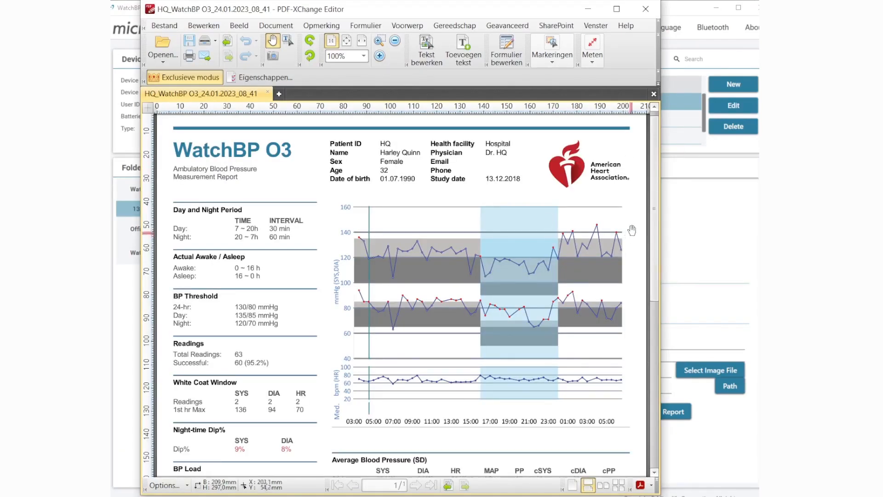
# Examine the PDF report's blood pressure graph, summary values, average pressures, individual readings and closing comment in PDF-XChange Editor
pyautogui.scroll(-5, 632, 230)
pyautogui.moveTo(683, 211); pyautogui.dragTo(658, 138)
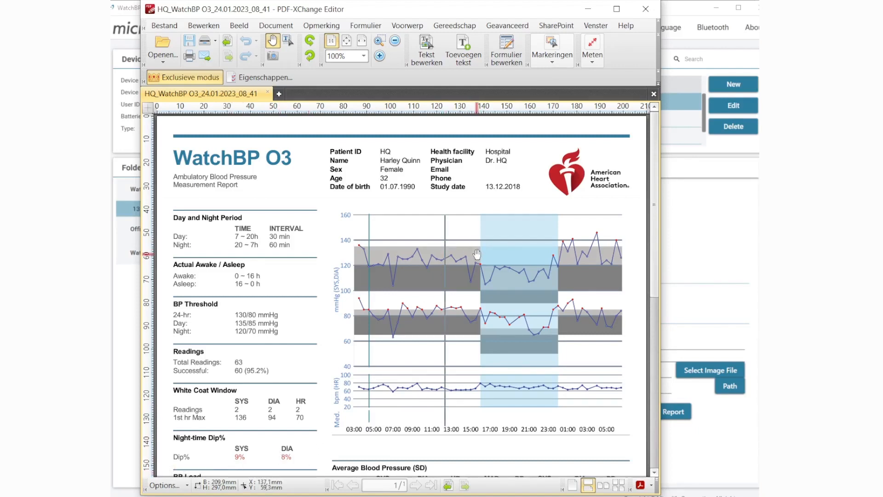
pyautogui.scroll(-5, 495, 274)
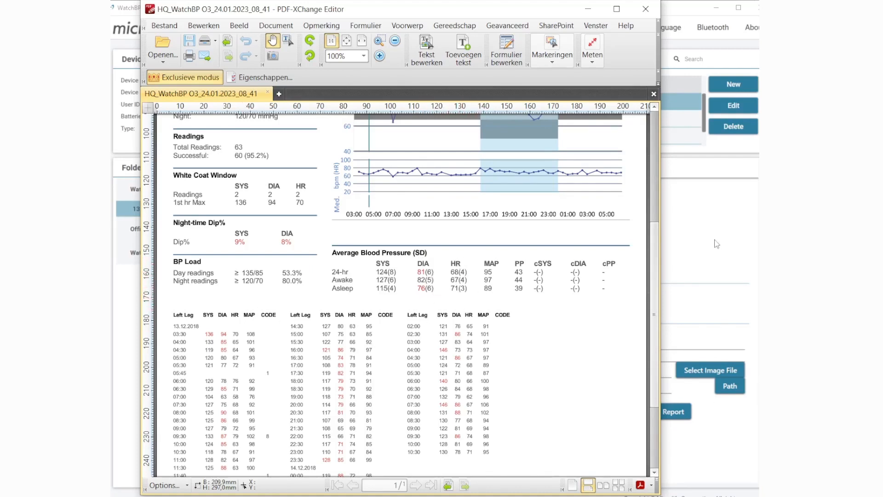
pyautogui.scroll(-2, 655, 245)
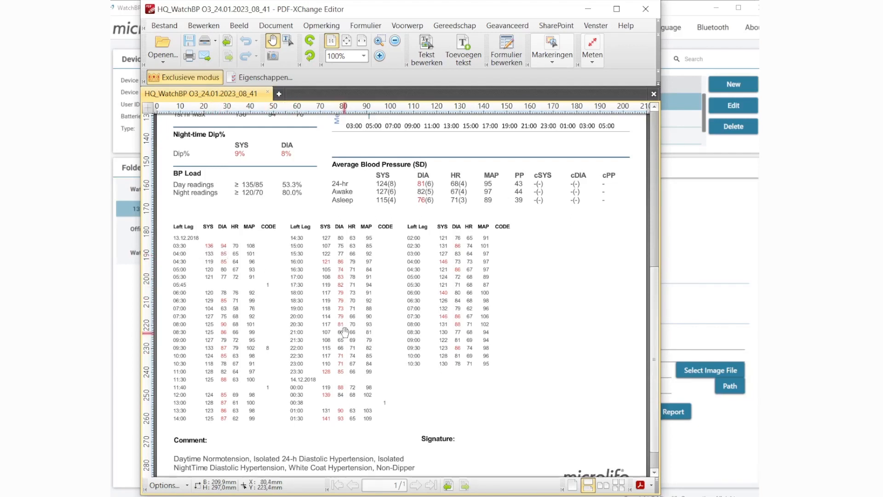
pyautogui.moveTo(659, 379); pyautogui.dragTo(666, 244)
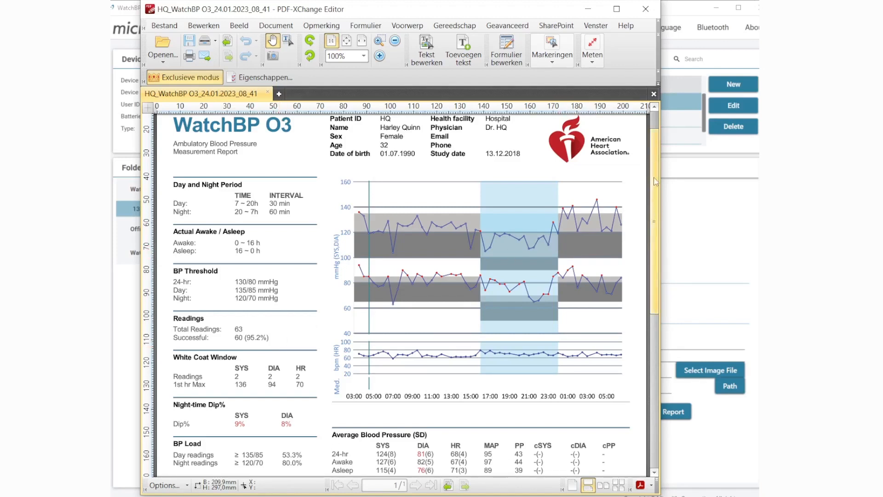
pyautogui.scroll(-5, 656, 182)
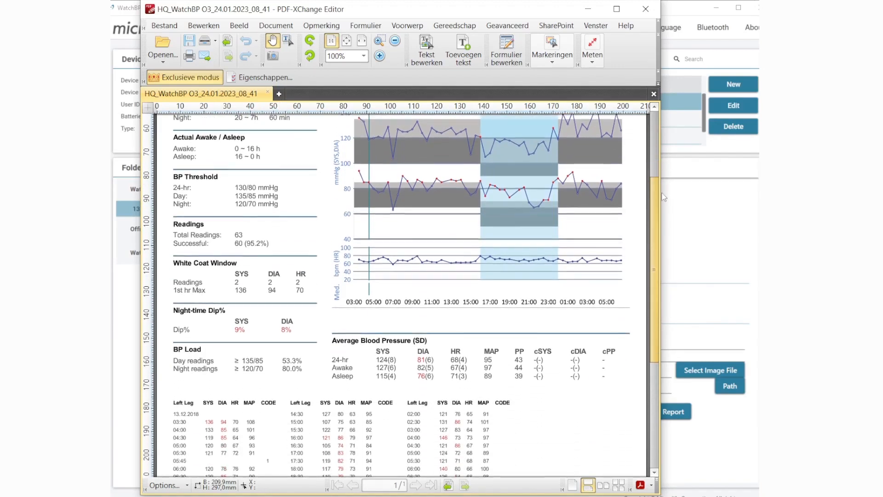
pyautogui.scroll(-2, 644, 184)
pyautogui.scroll(4, 639, 175)
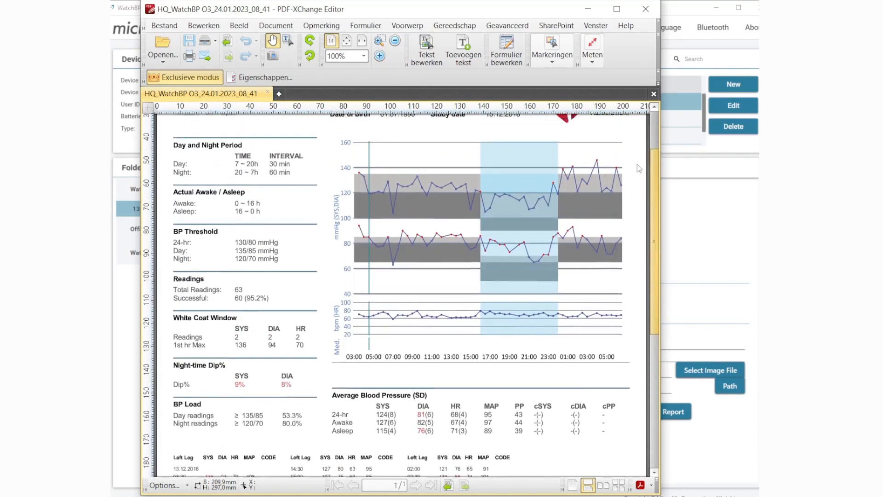
pyautogui.scroll(4, 639, 147)
pyautogui.scroll(-4, 638, 147)
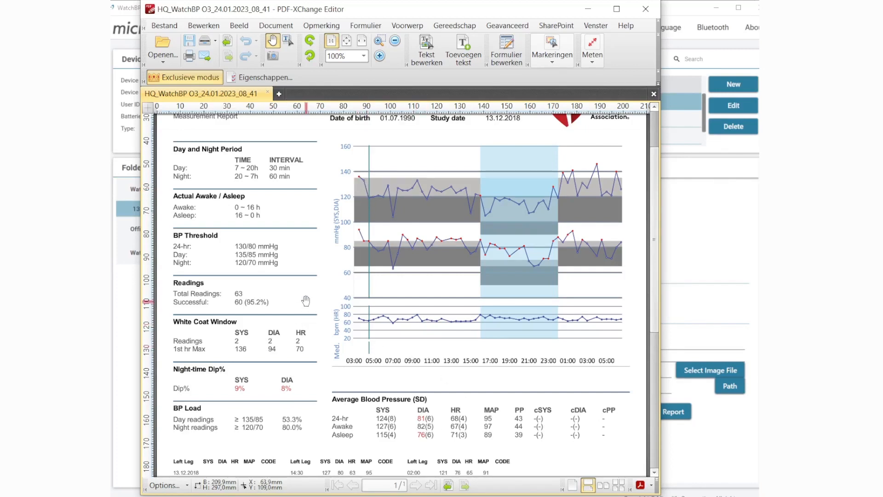
pyautogui.scroll(-3, 306, 301)
pyautogui.scroll(-10, 306, 299)
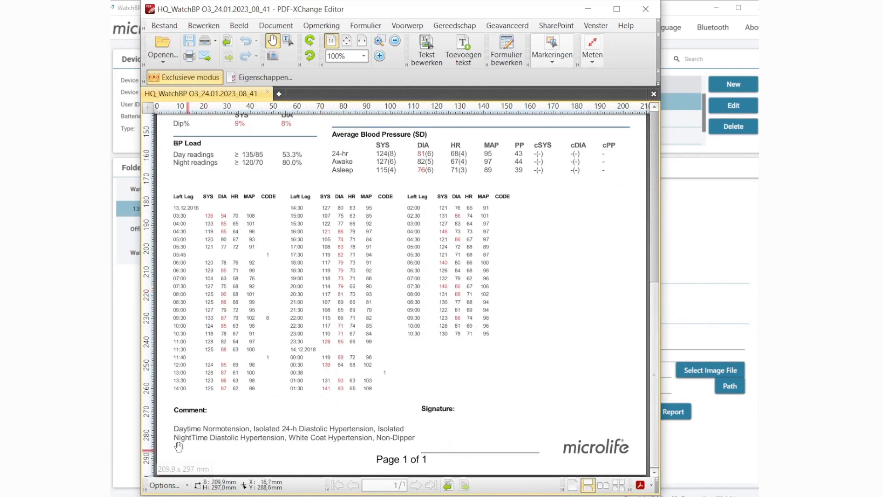
# Switch to WatchBP Analyzer, start another PDF report and inspect the editable text of its auto comment
pyautogui.click(121, 391)
pyautogui.click(296, 412)
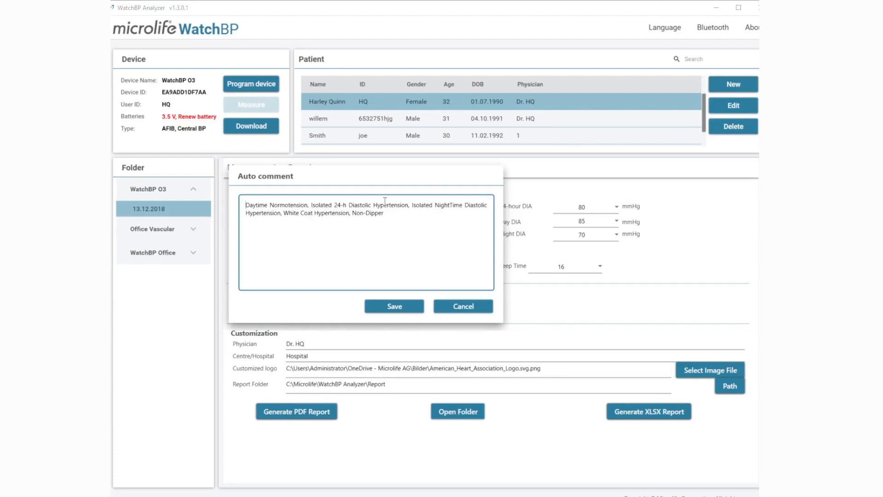
pyautogui.moveTo(352, 206); pyautogui.dragTo(377, 214)
pyautogui.click(410, 210)
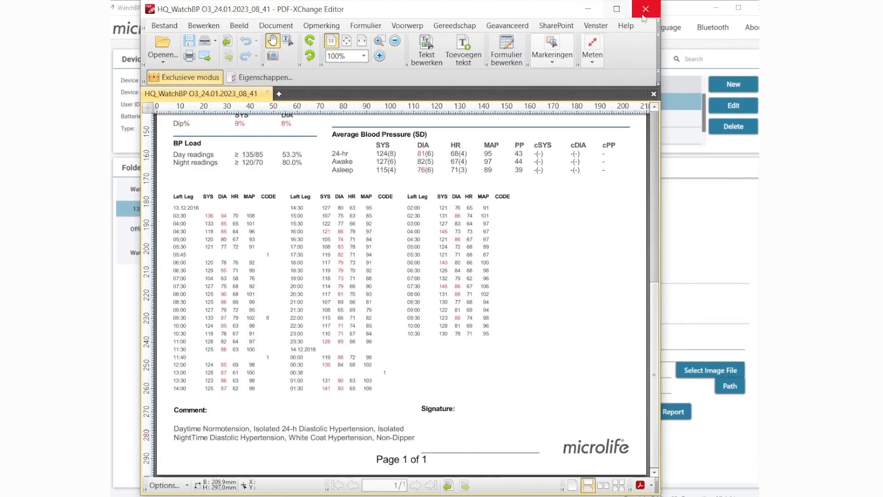
# Minimize the PDF report and generate an XLSX report of the 13.12.2018 session in WatchBP Analyzer
pyautogui.click(588, 9)
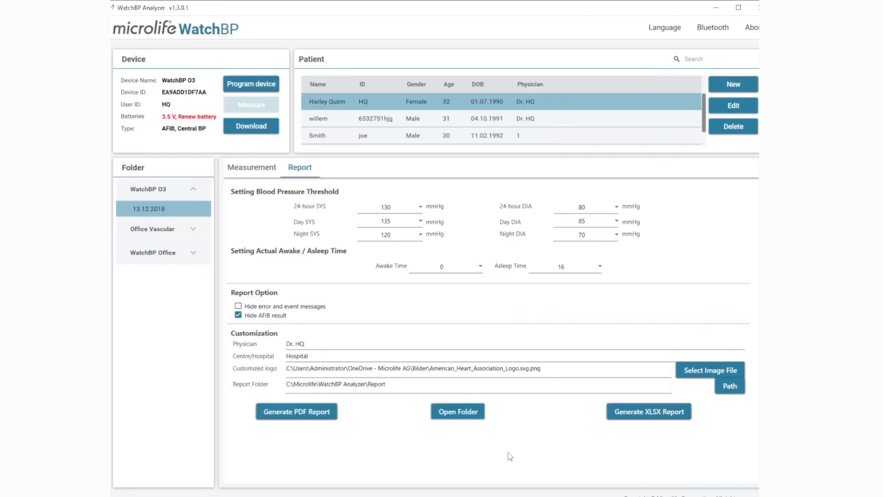
pyautogui.click(670, 417)
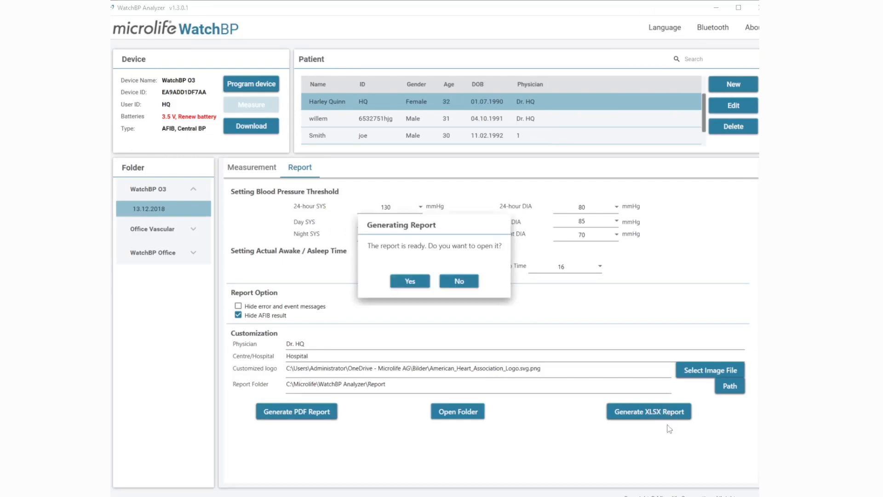
pyautogui.click(455, 282)
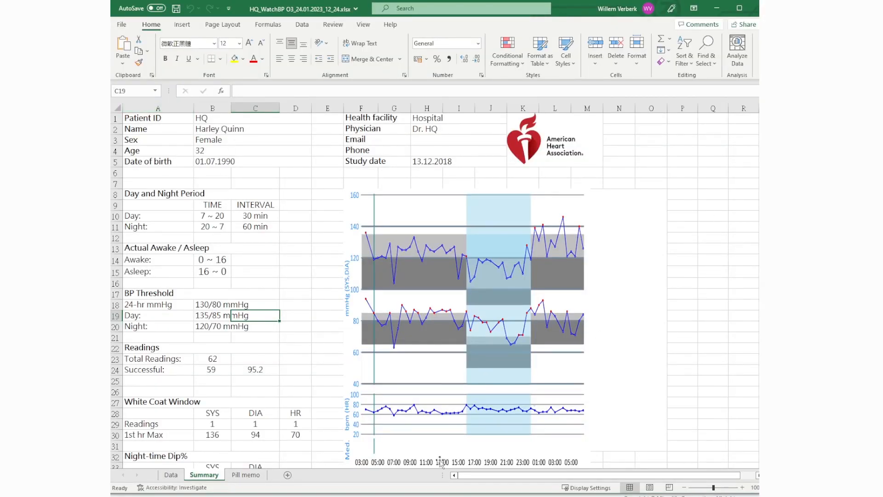
# Look through the Data, Summary and Pill memo sheets of the XLSX report in Excel
pyautogui.click(170, 475)
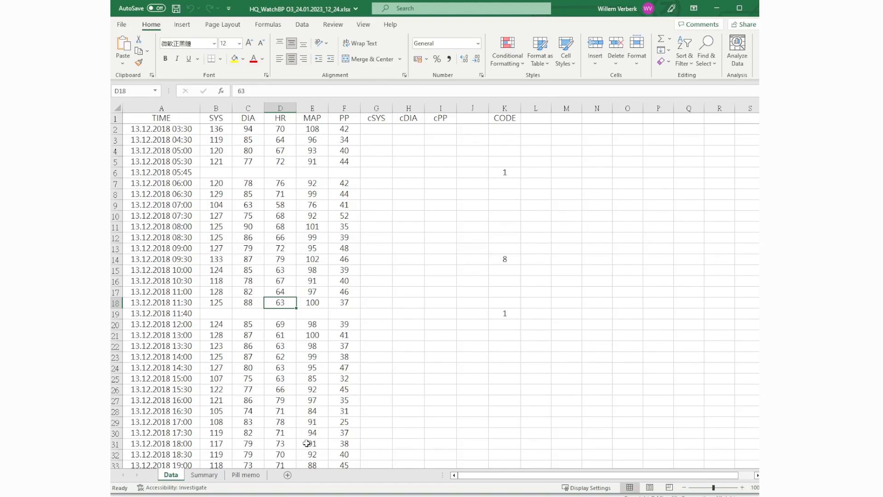
pyautogui.click(208, 479)
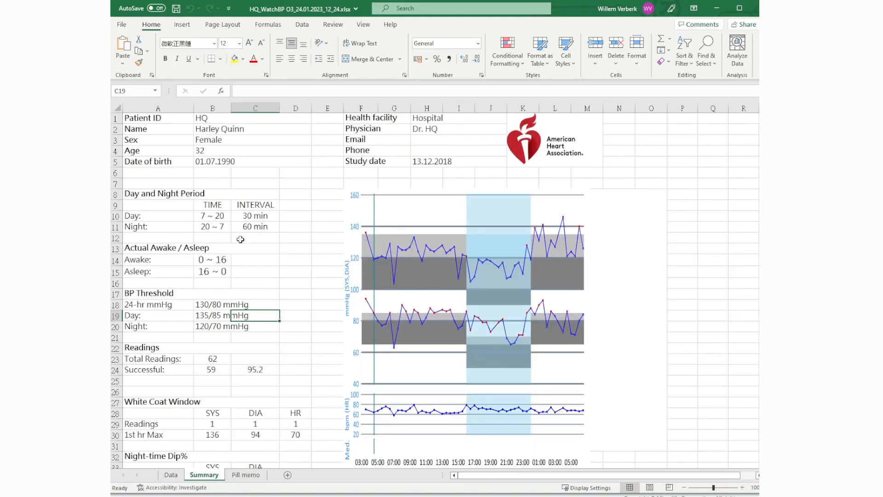
pyautogui.scroll(-5, 240, 327)
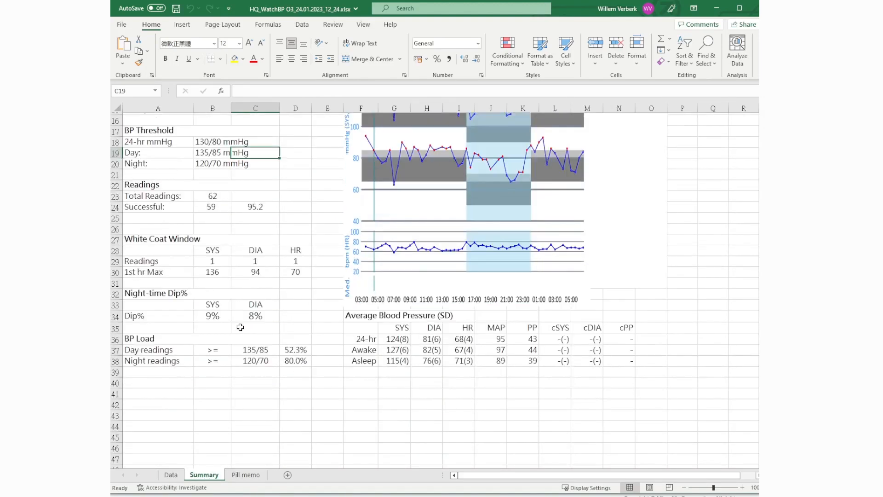
pyautogui.click(260, 476)
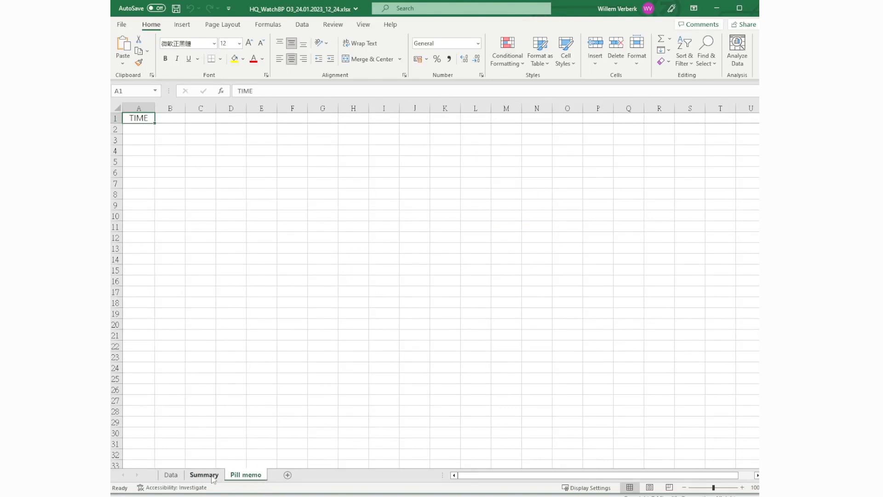
pyautogui.click(171, 475)
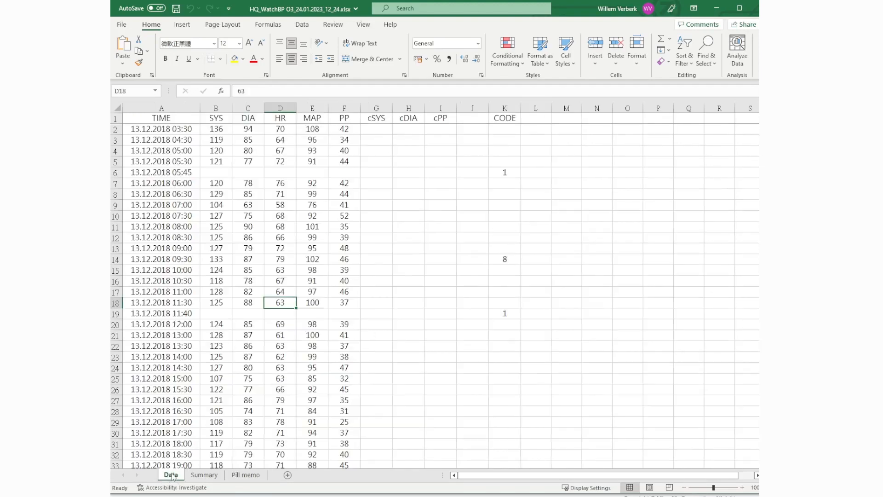